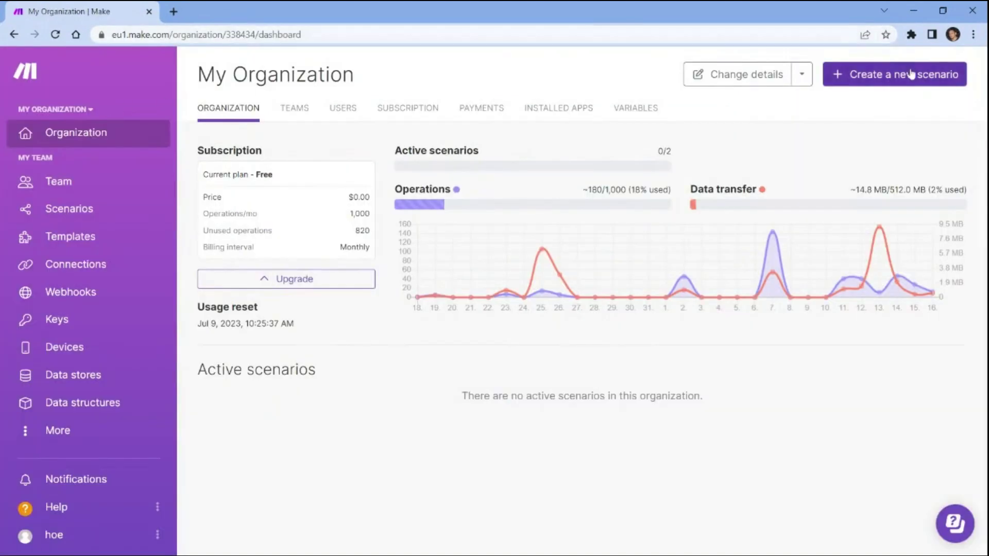
# - Create a new scenario and add the Typeform Watch Responses trigger, found by searching 'type'
pyautogui.click(909, 74)
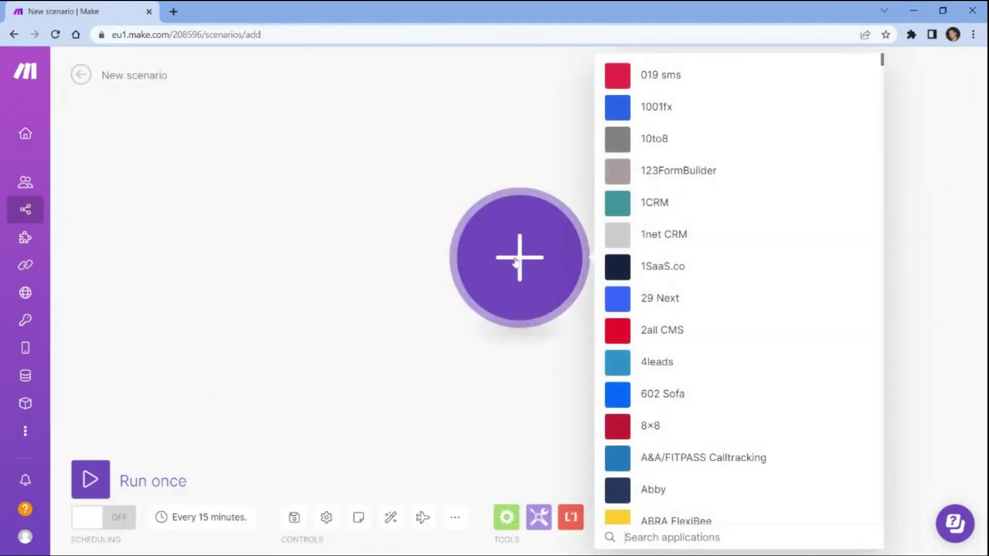
pyautogui.write('type')
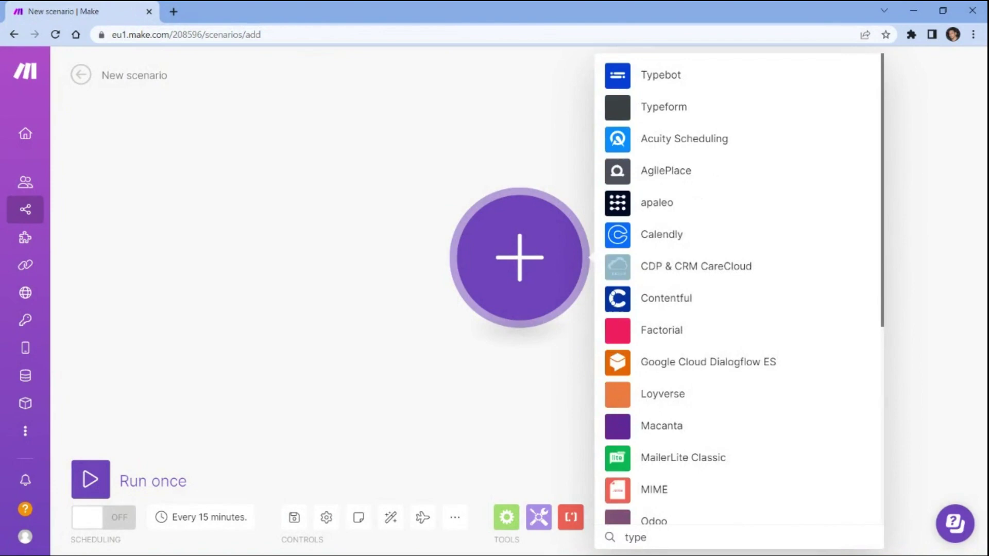
pyautogui.click(656, 107)
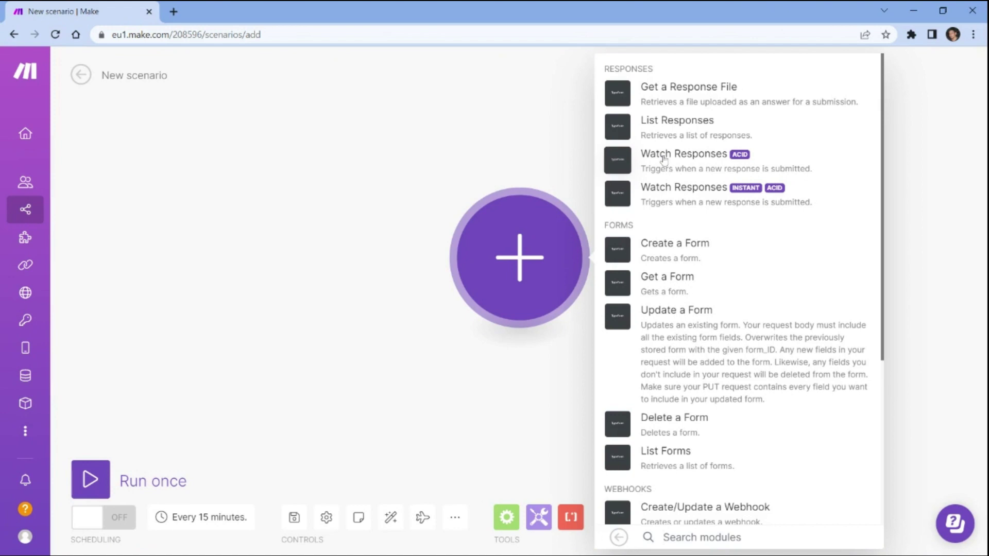
pyautogui.click(664, 160)
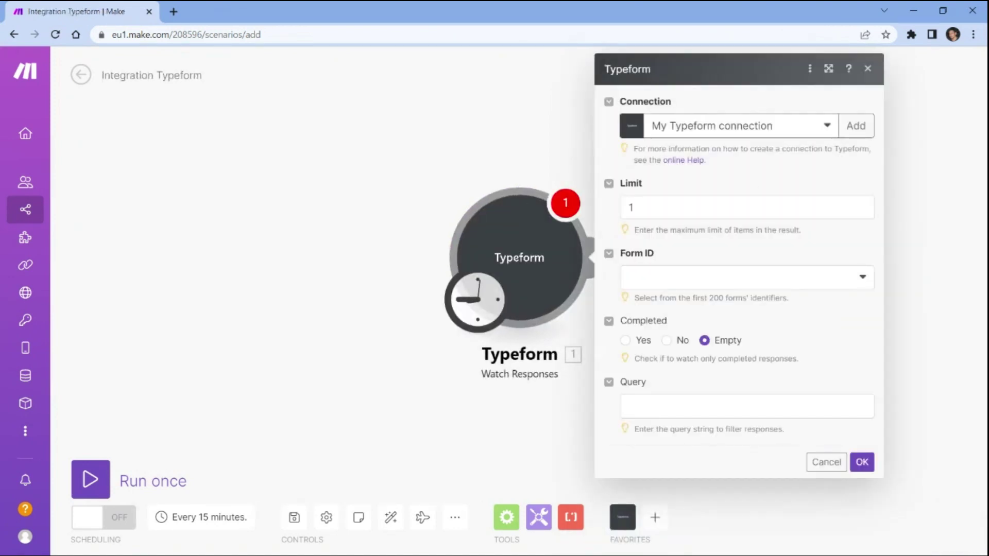
# - Save a new Typeform connection, keep Limit 1, and choose My typeform as the form
pyautogui.click(847, 120)
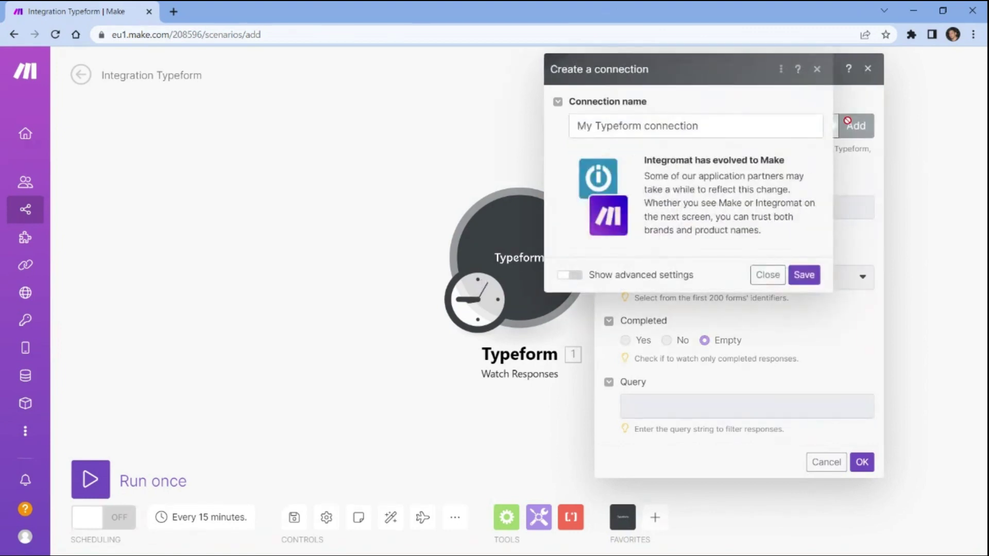
pyautogui.click(806, 275)
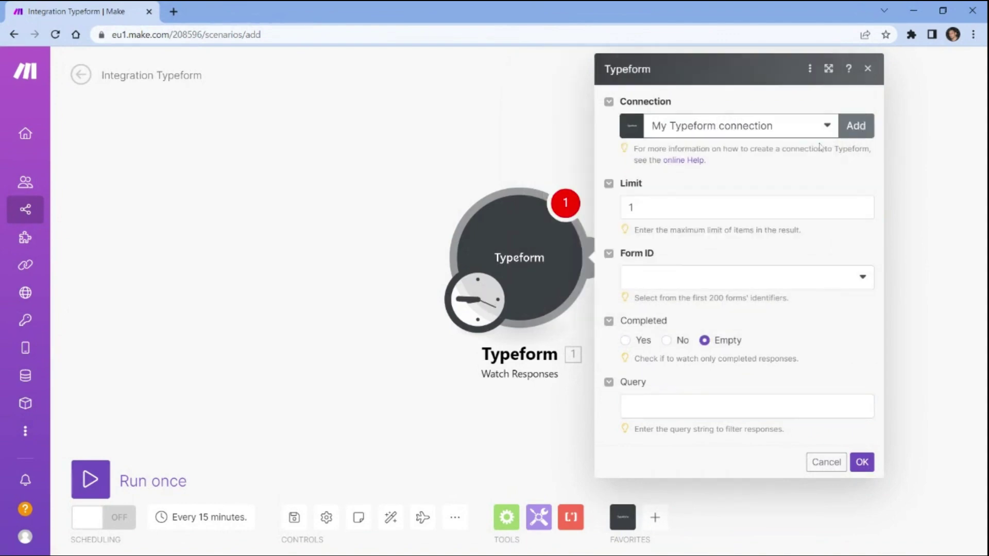
pyautogui.click(633, 207)
pyautogui.moveTo(634, 207); pyautogui.dragTo(616, 215)
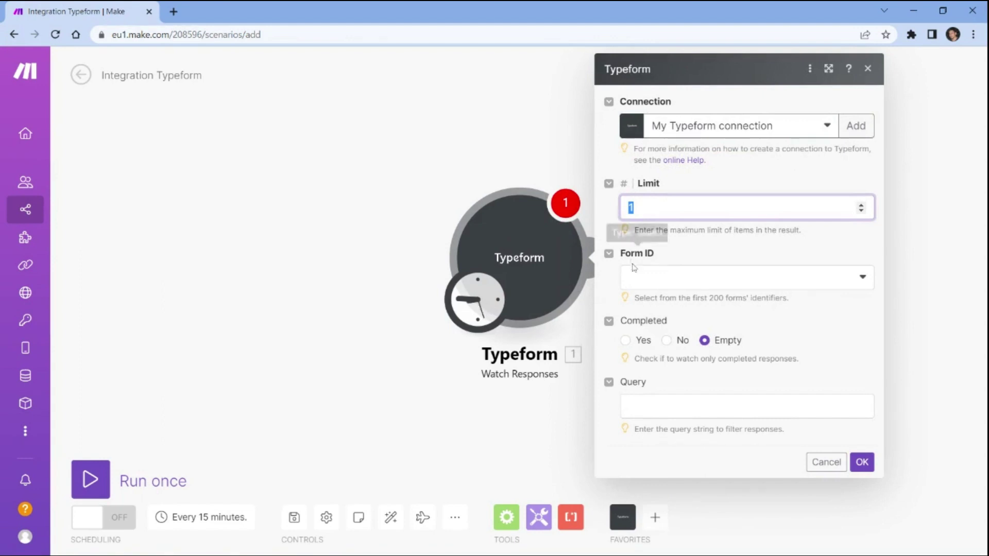
pyautogui.click(636, 280)
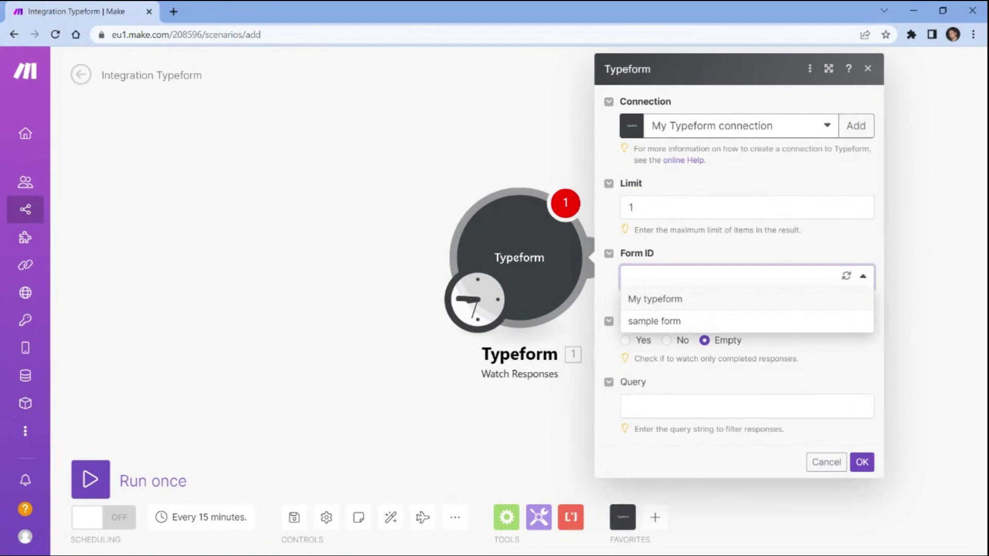
pyautogui.click(642, 301)
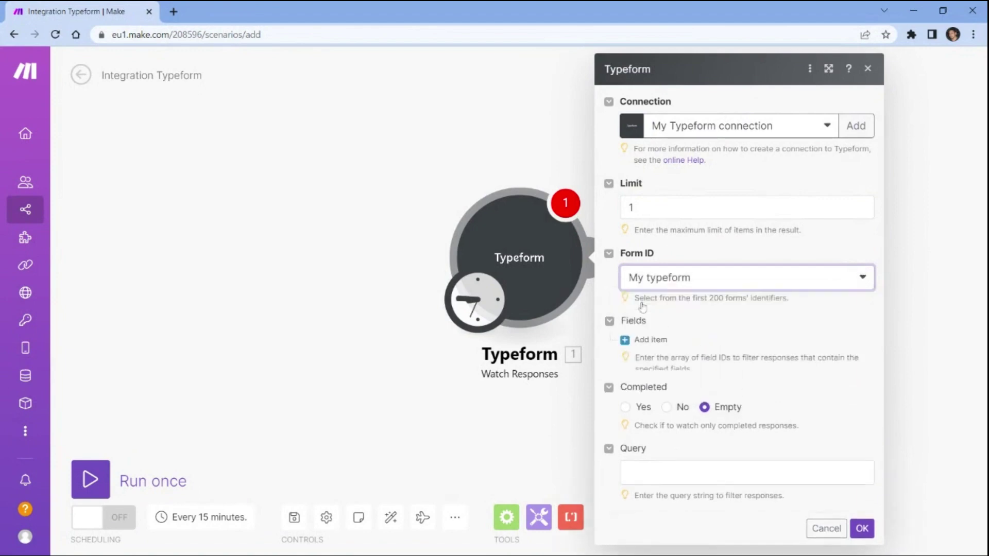
# - Add First Name, Last Name and Social Security Number as watched fields and confirm
pyautogui.click(642, 341)
pyautogui.click(650, 364)
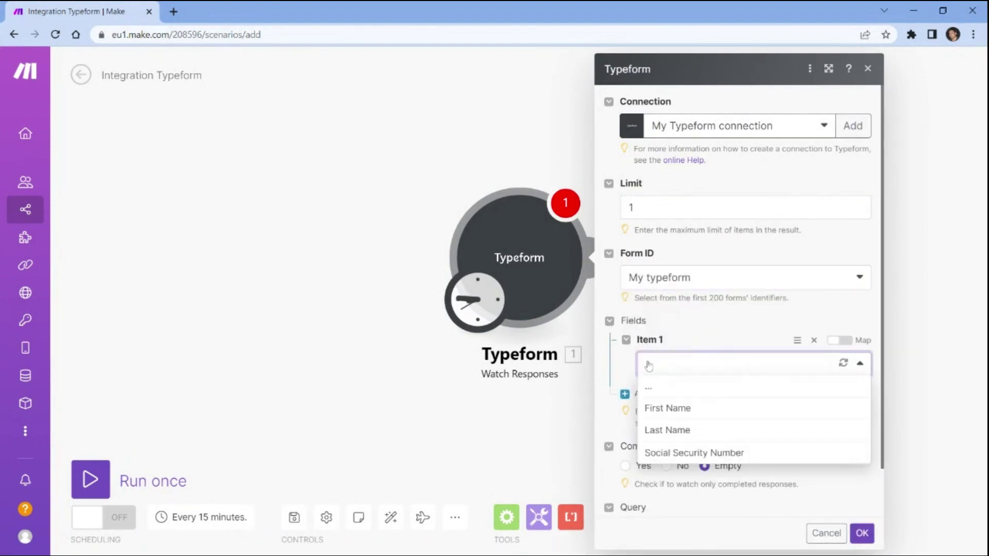
pyautogui.click(652, 408)
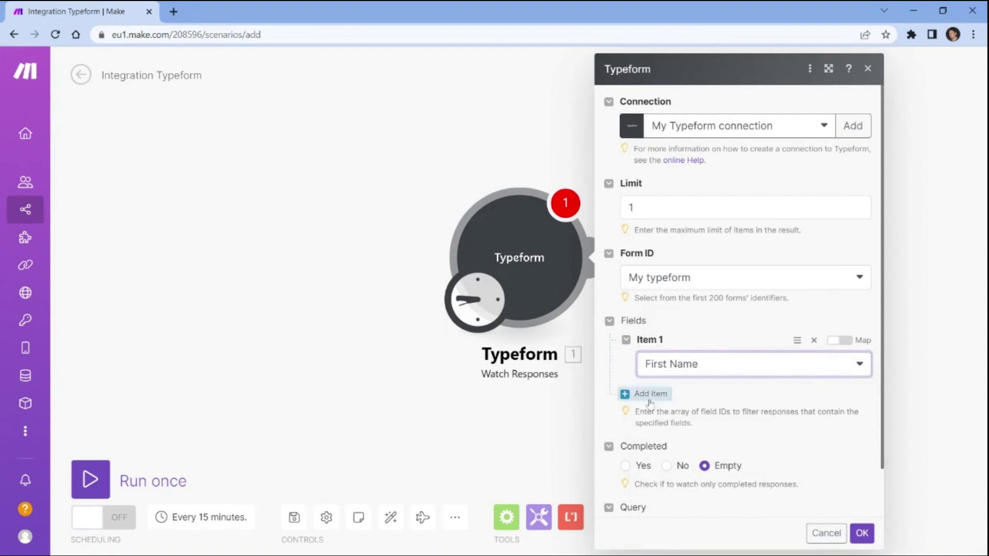
pyautogui.click(650, 394)
pyautogui.click(648, 418)
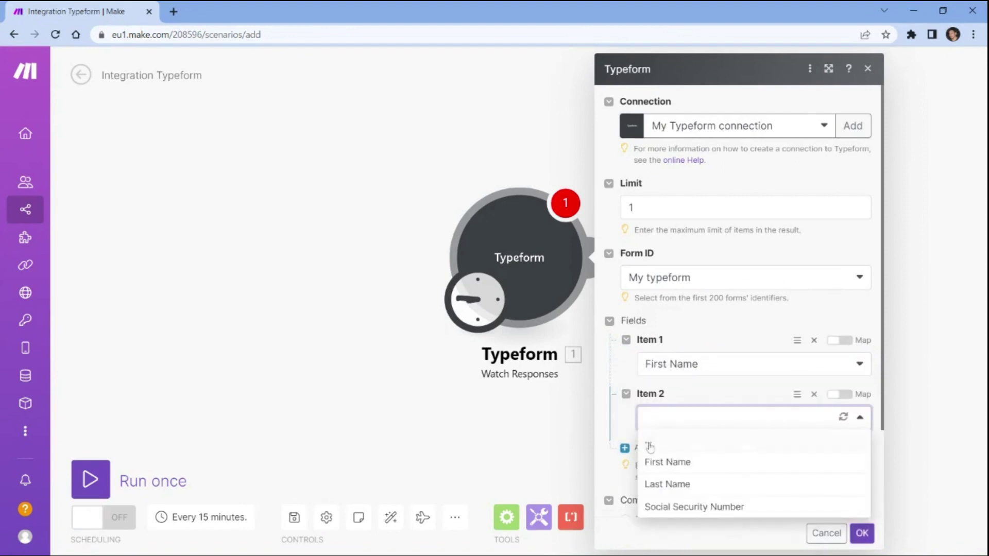
pyautogui.click(652, 483)
pyautogui.click(645, 448)
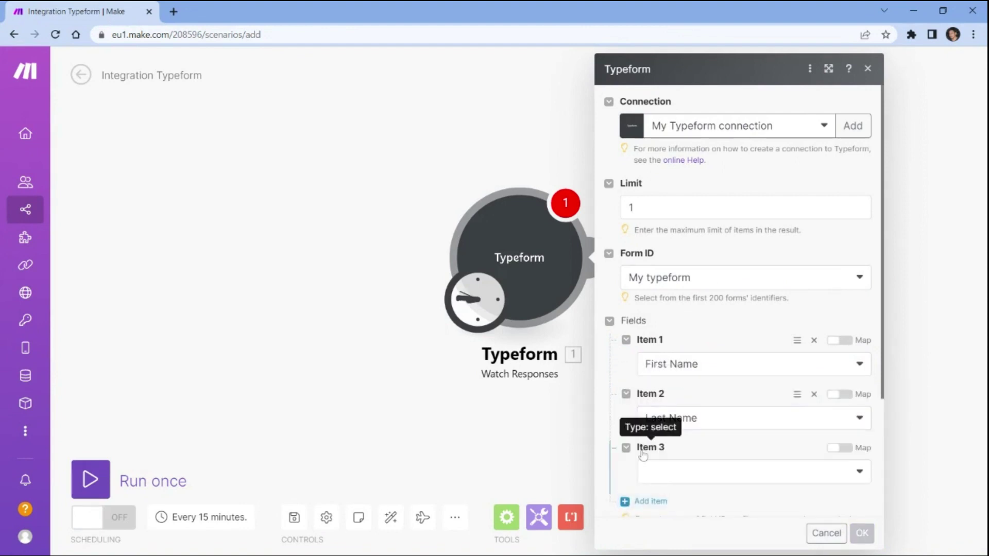
pyautogui.click(644, 471)
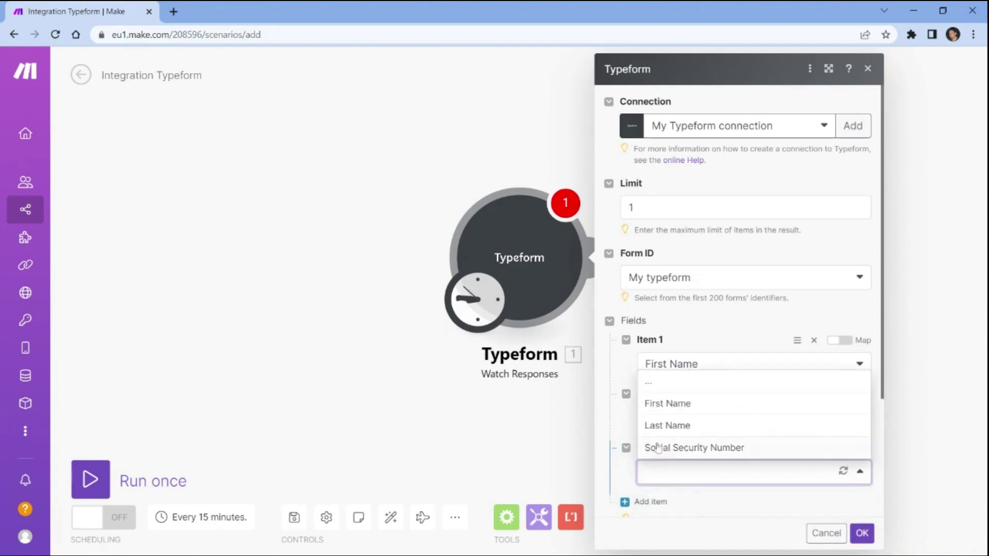
pyautogui.click(657, 448)
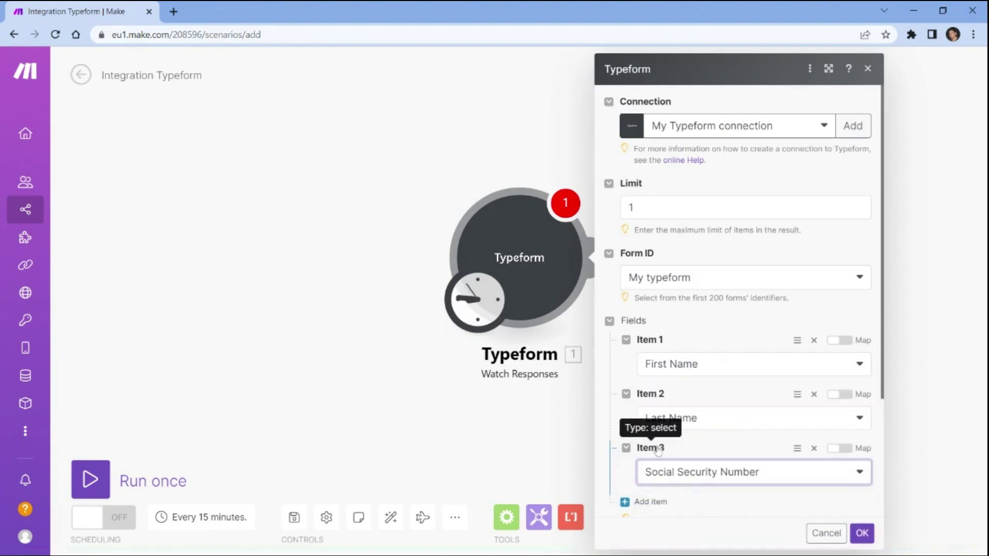
pyautogui.click(861, 533)
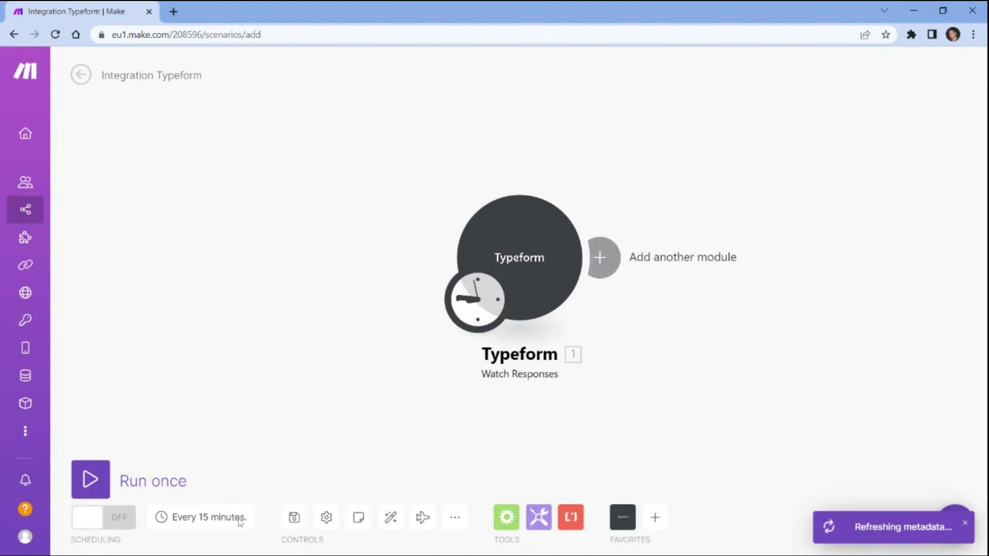
# - Run the scenario once and expand the Typeform response's Mappable Answers in its output
pyautogui.click(89, 481)
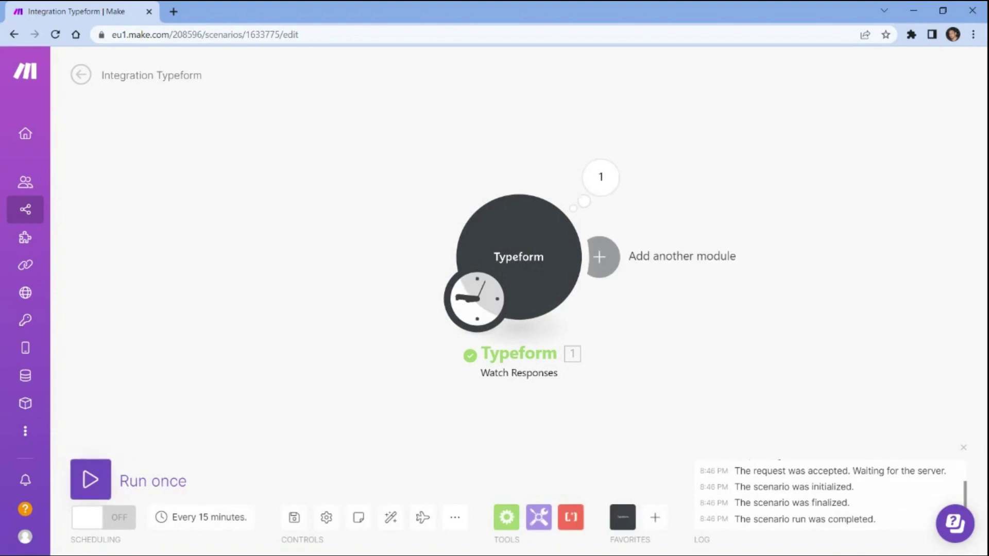
pyautogui.click(601, 192)
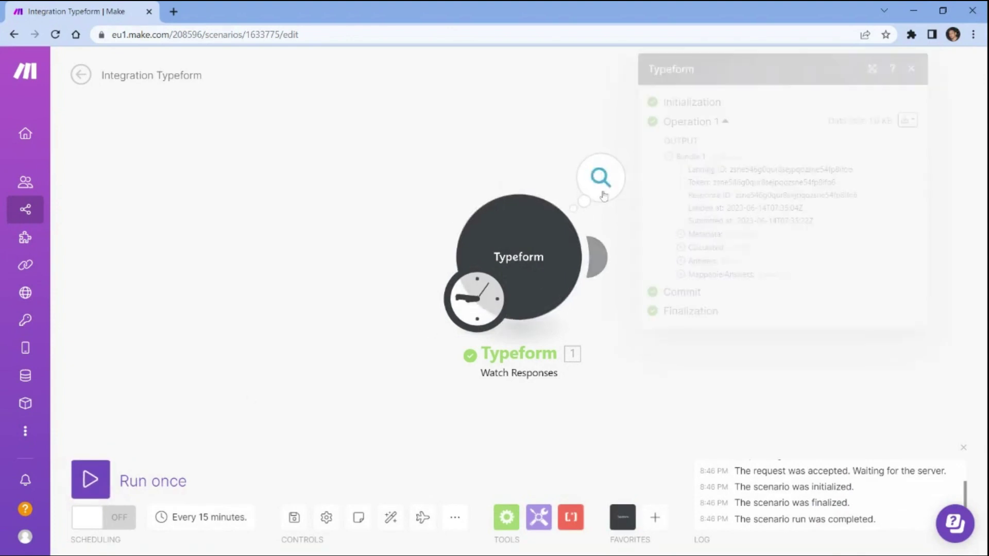
pyautogui.click(680, 275)
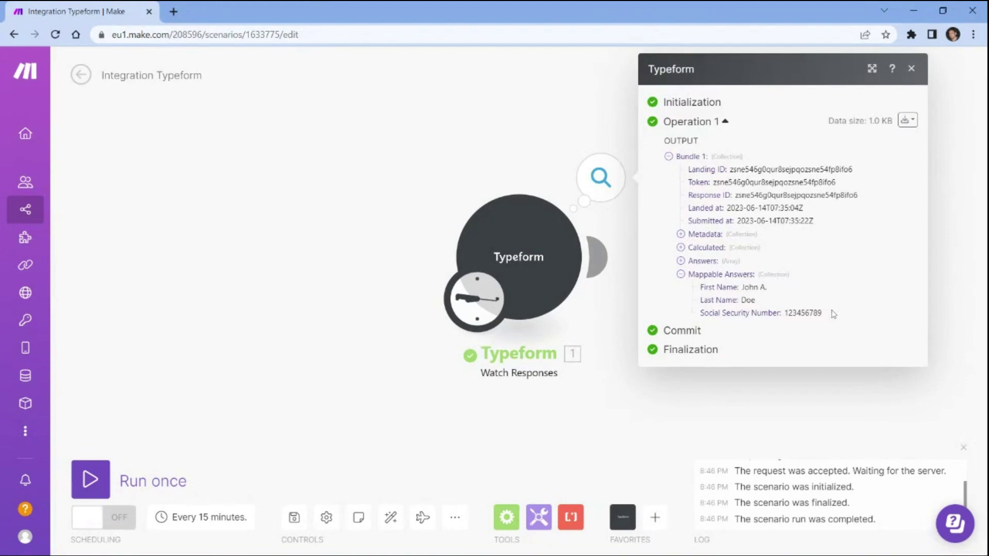
pyautogui.click(598, 256)
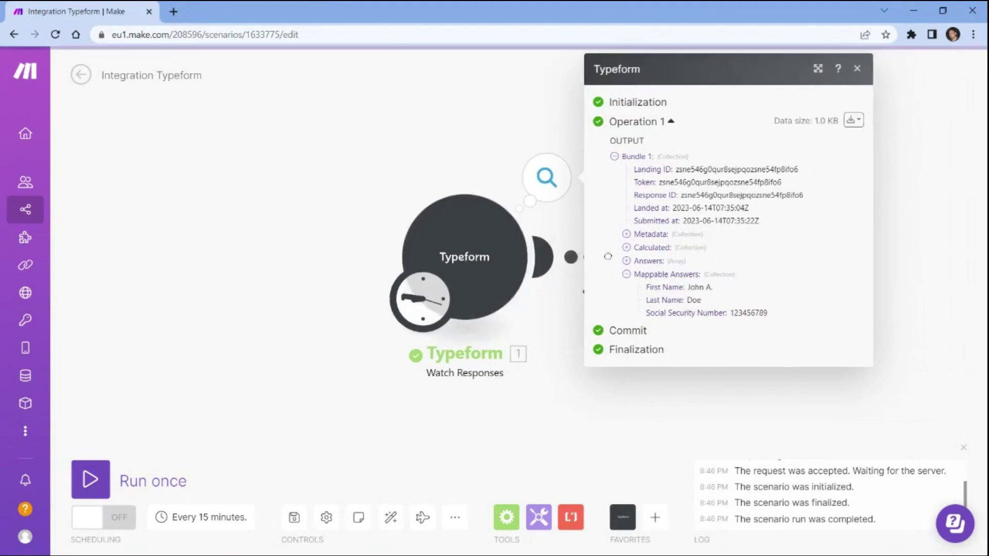
# - Add a PDF.co Fill a PDF Form module and copy the PDF.co API key for its connection
pyautogui.write('pdf.co')
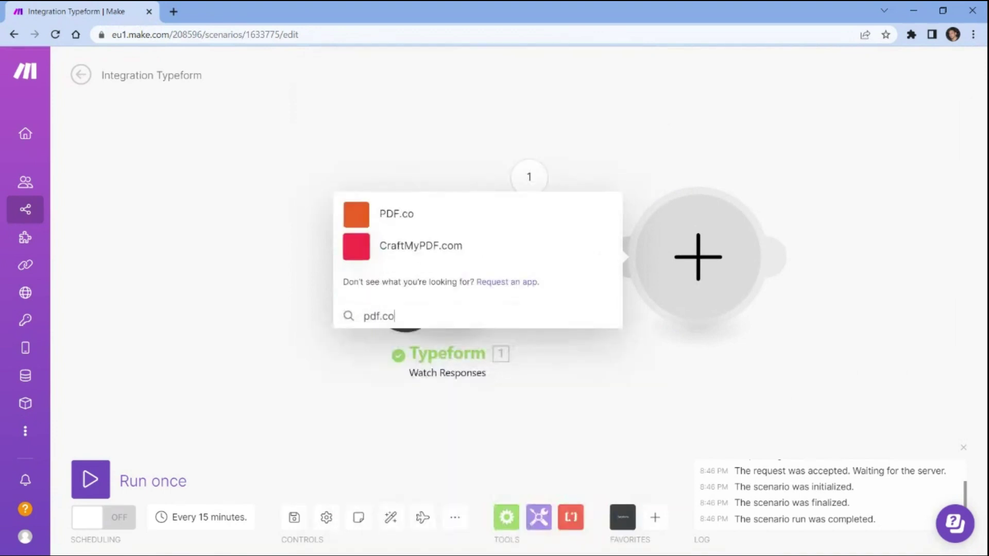
pyautogui.click(427, 225)
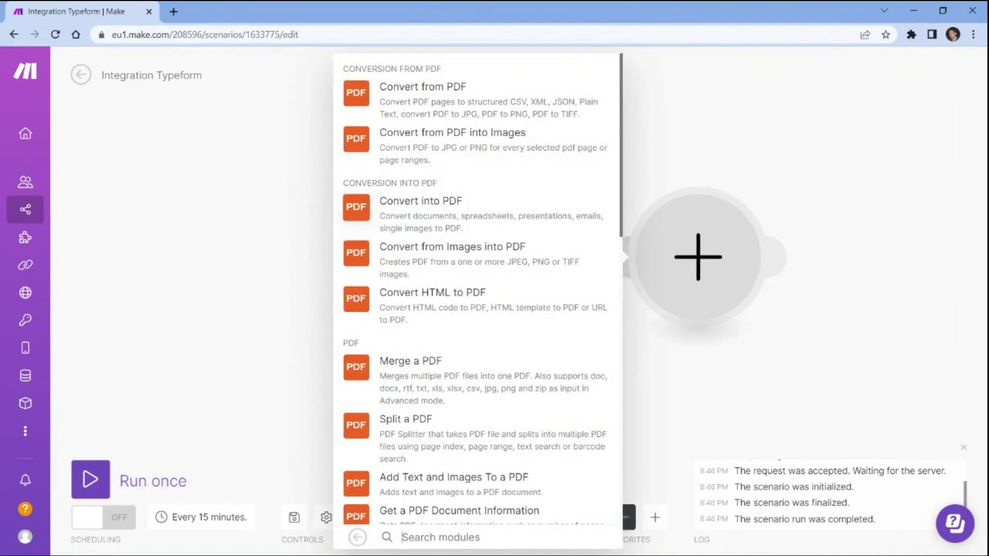
pyautogui.scroll(-7, 403, 327)
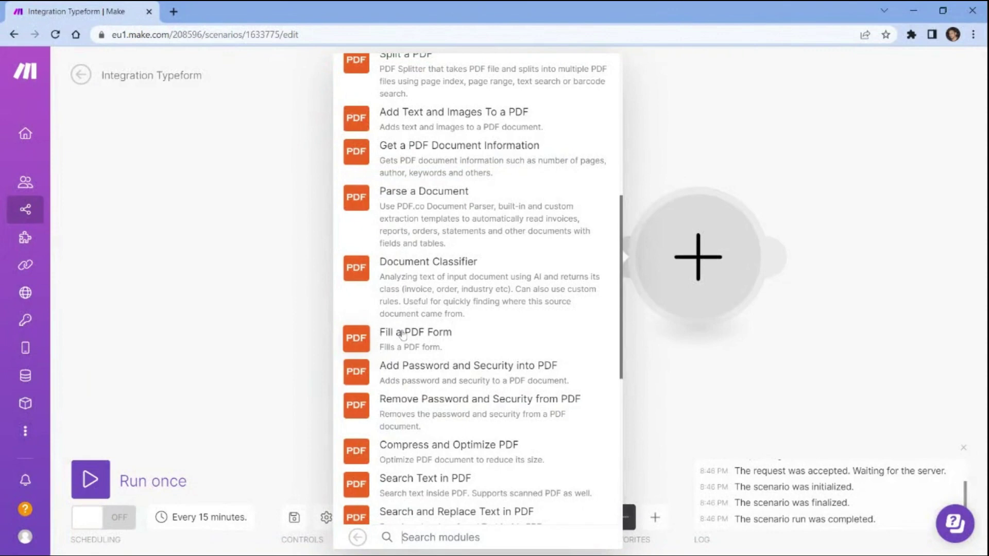
pyautogui.click(415, 335)
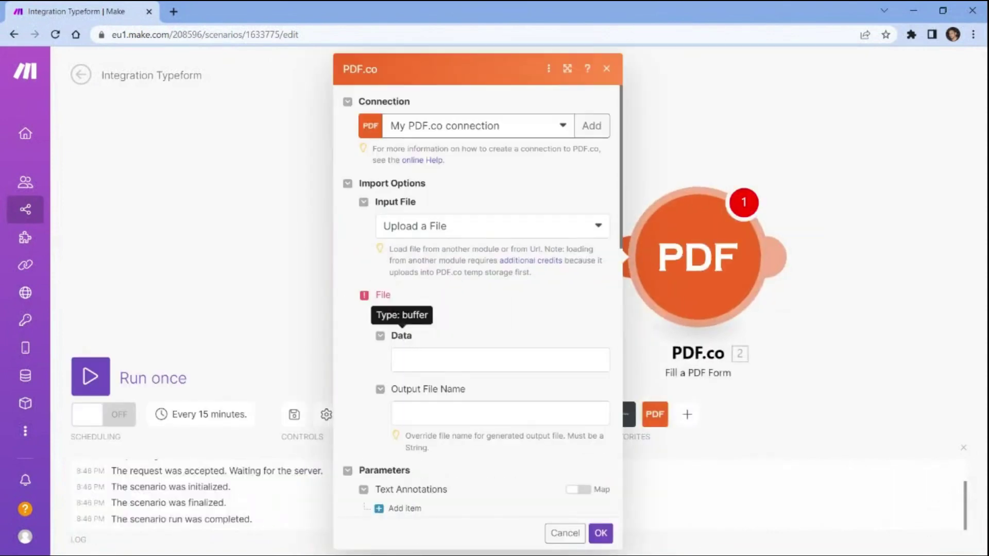
pyautogui.click(585, 126)
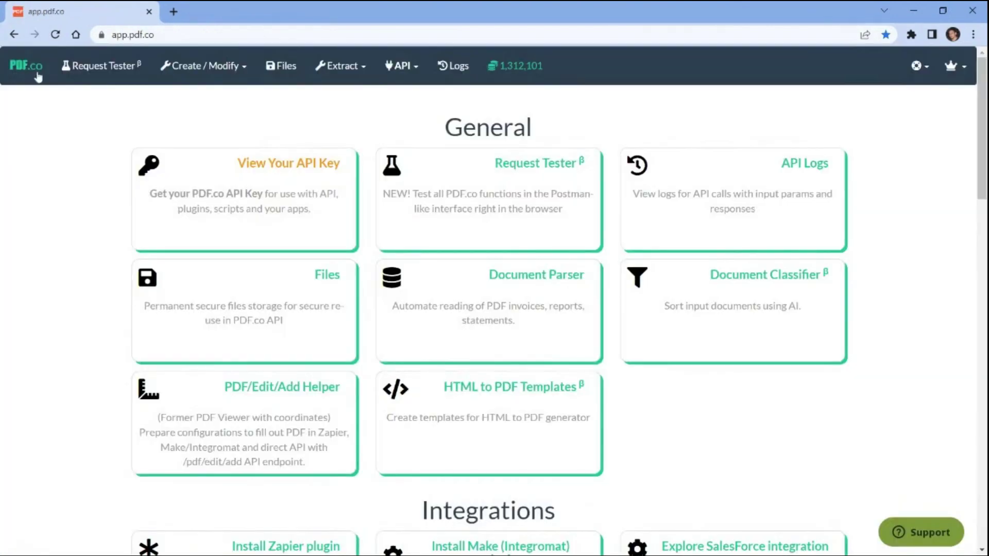
pyautogui.click(272, 166)
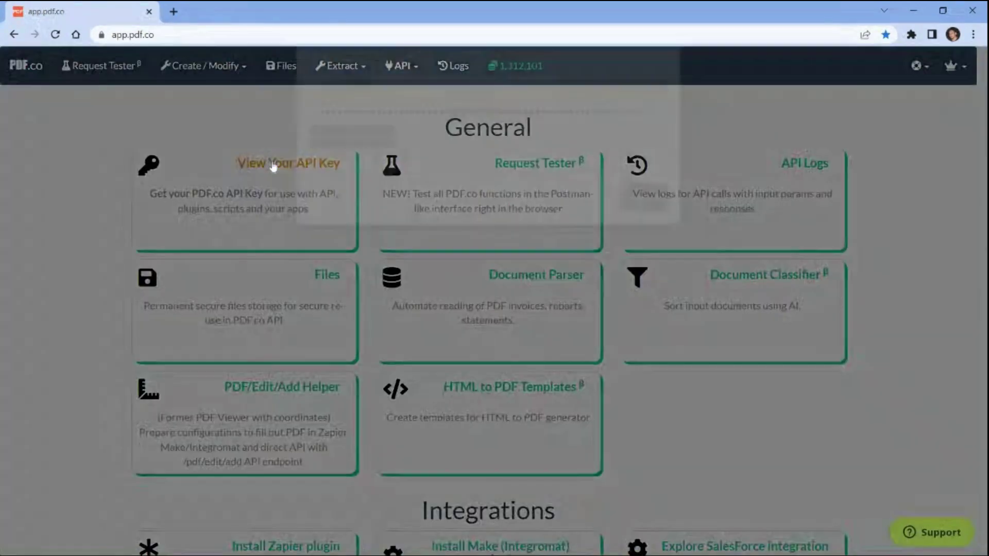
pyautogui.click(354, 190)
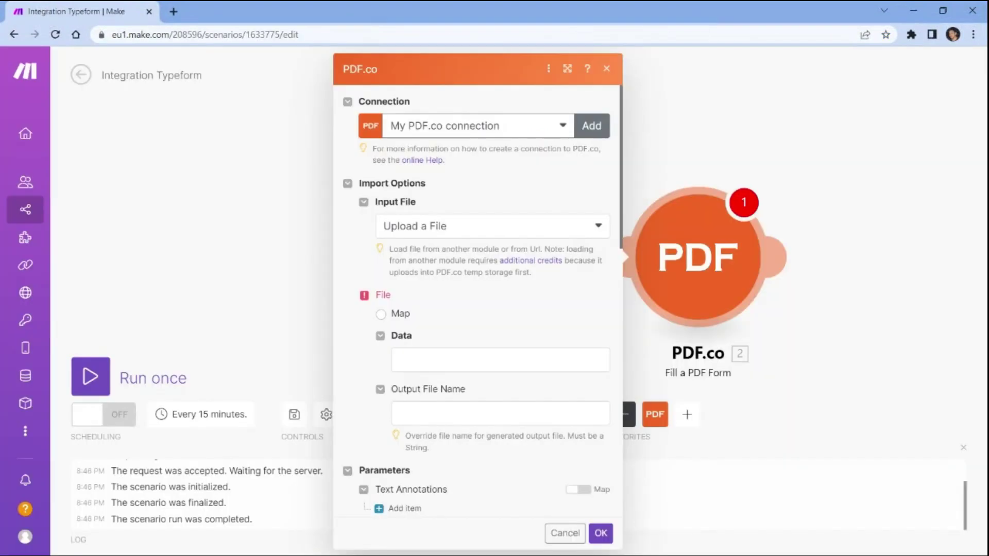
# - Set the PDF source to a URL and paste the f1040.pdf form address
pyautogui.click(599, 228)
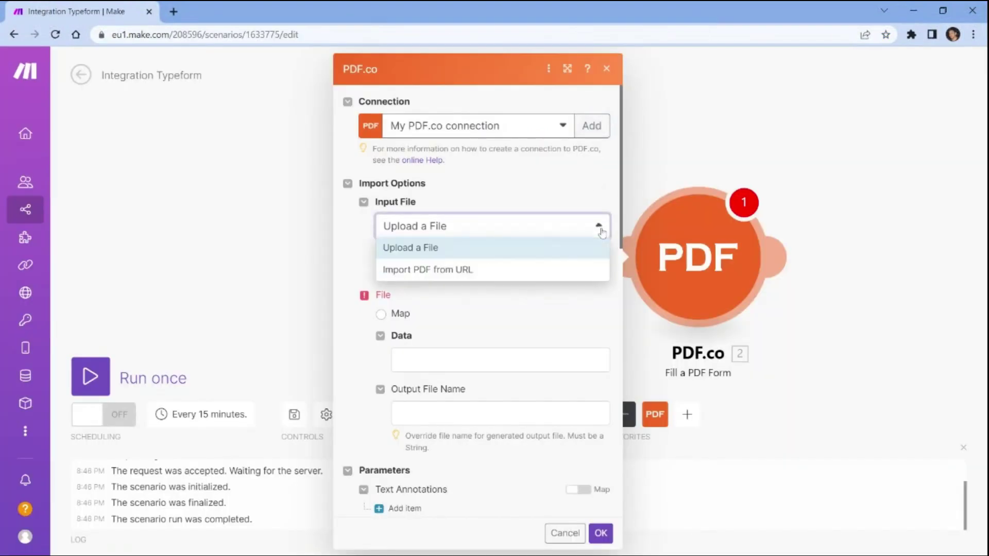
pyautogui.click(593, 269)
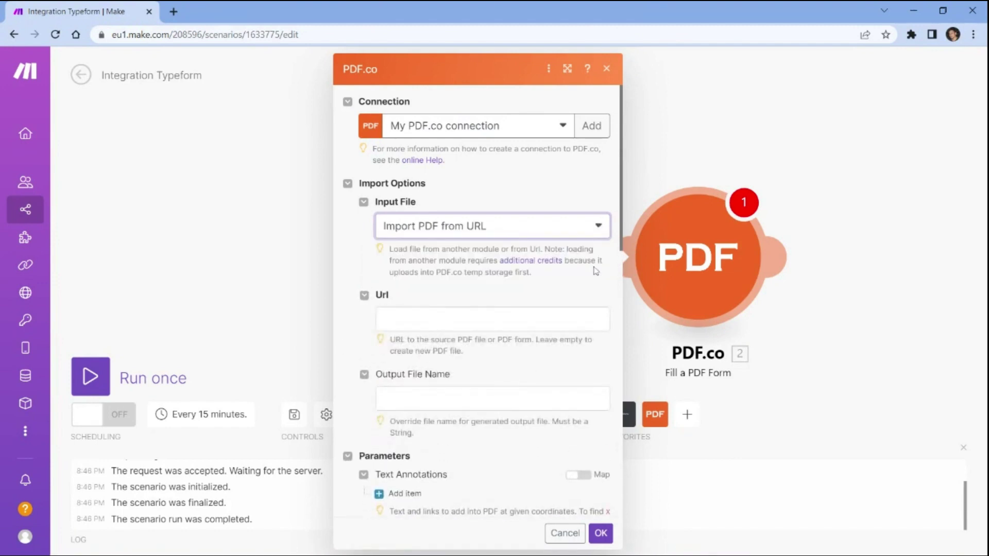
pyautogui.click(489, 312)
pyautogui.hotkey('ctrl', 'v')
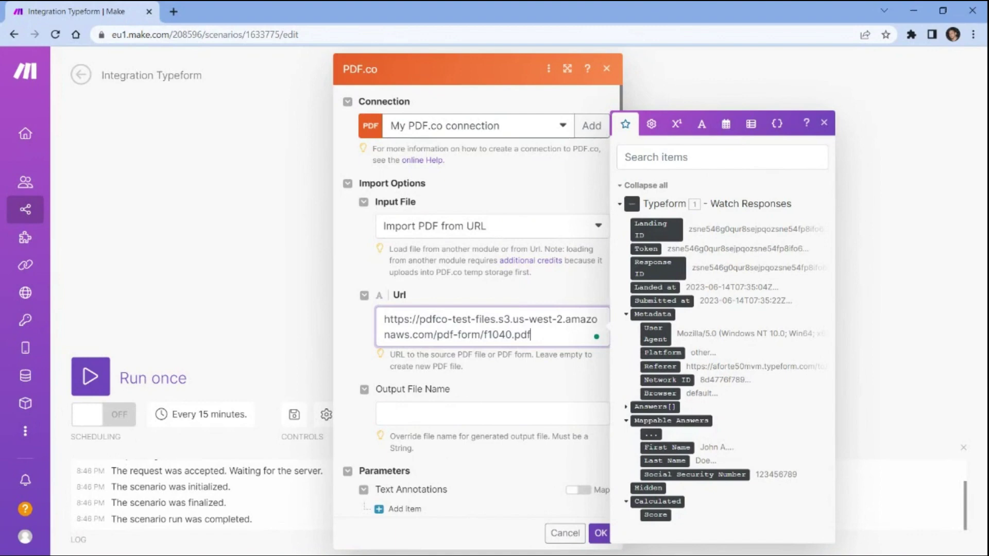
# - Name the output file FilledForm
pyautogui.click(492, 413)
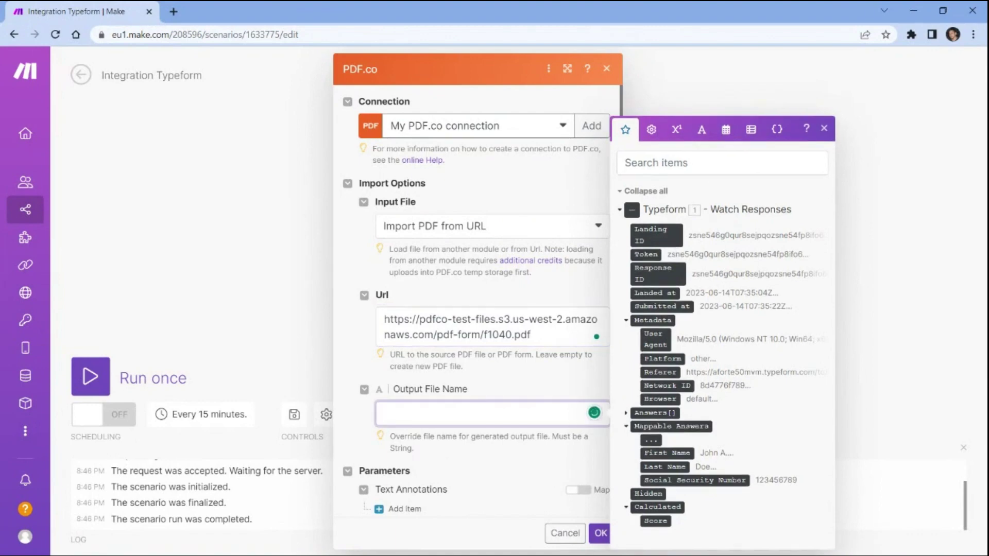
pyautogui.write('FilledForm')
pyautogui.scroll(-5, 383, 374)
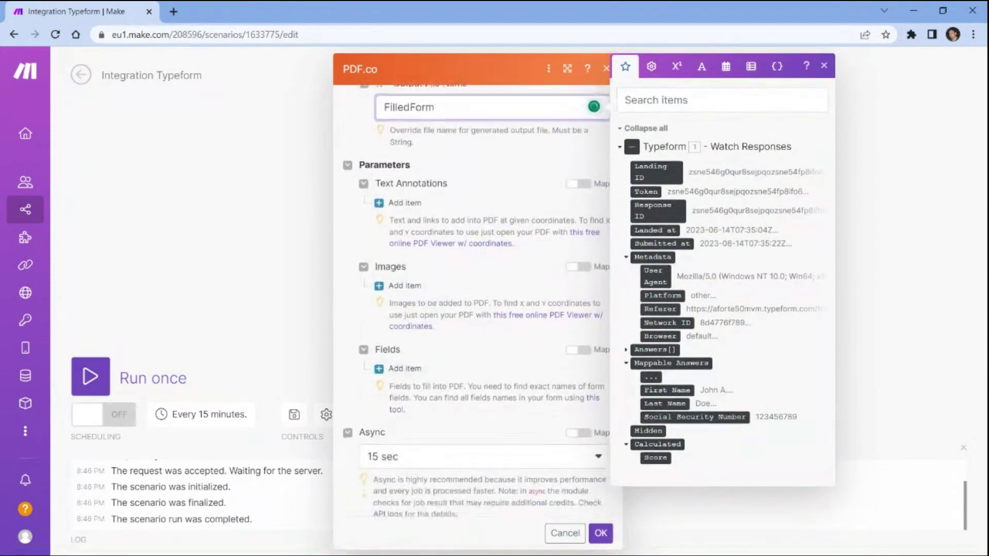
# - Add a first fill item for the first-name form field, mapped to the Typeform First Name answer
pyautogui.click(384, 369)
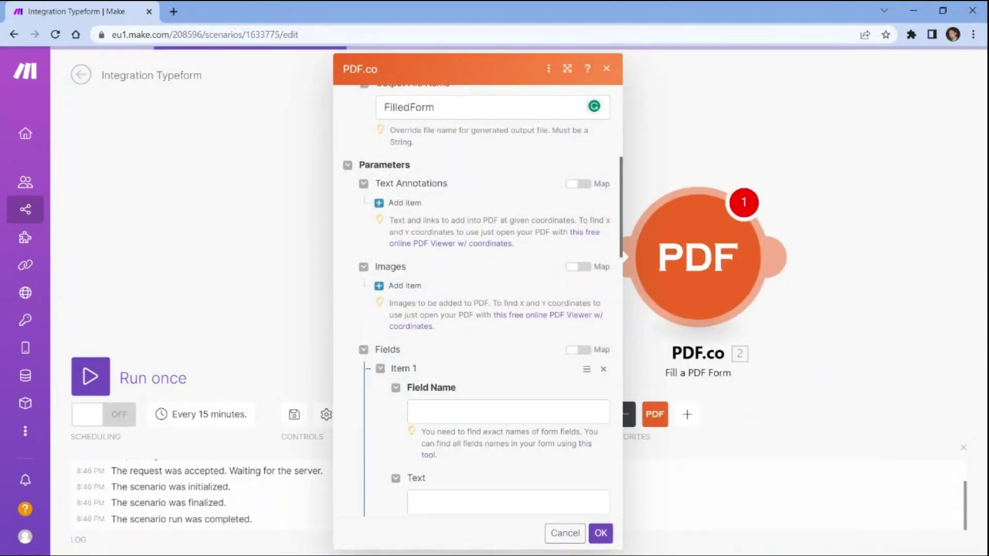
pyautogui.click(412, 410)
pyautogui.hotkey('ctrl', 'v')
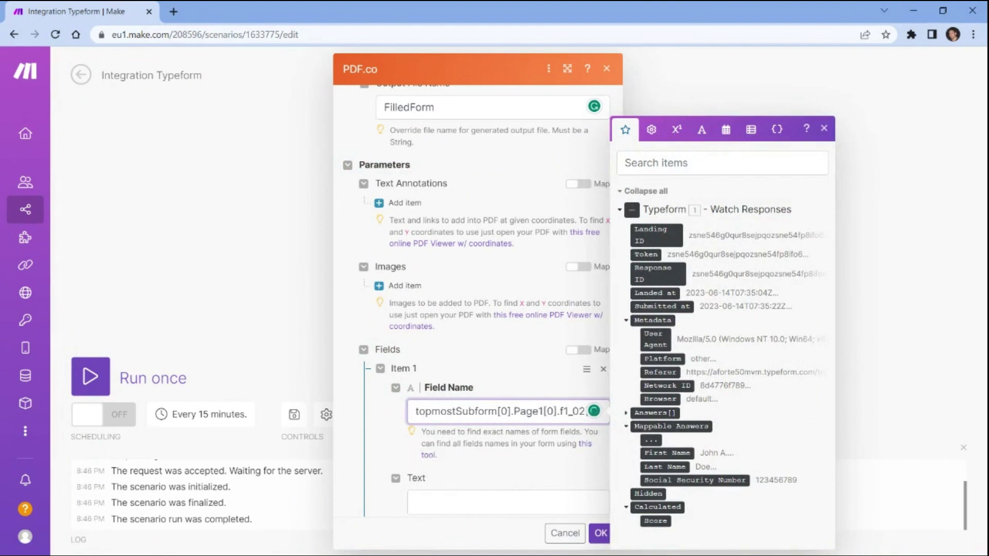
pyautogui.click(417, 502)
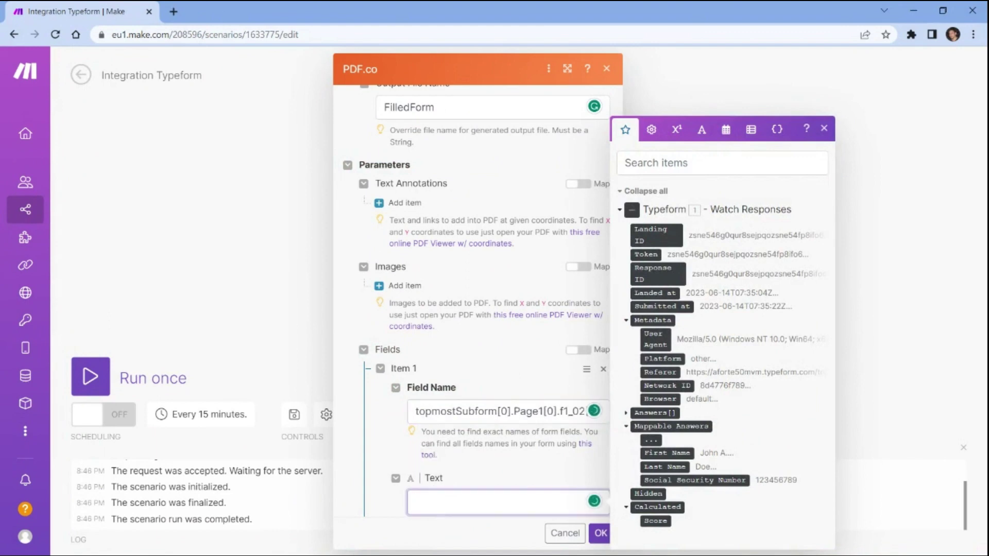
pyautogui.click(650, 453)
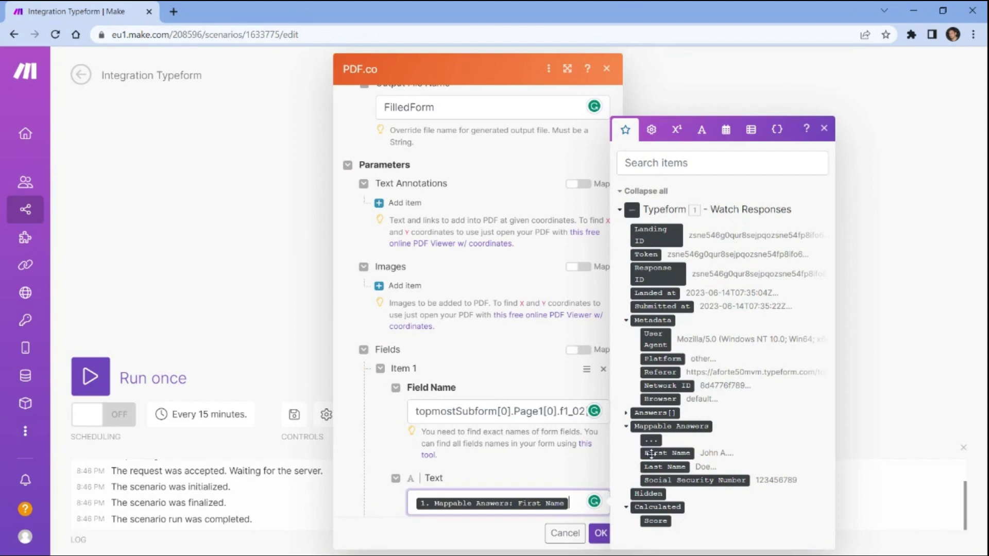
# - Give the first item page 1, font size 10, font Arial and colour Black
pyautogui.scroll(-4, 575, 454)
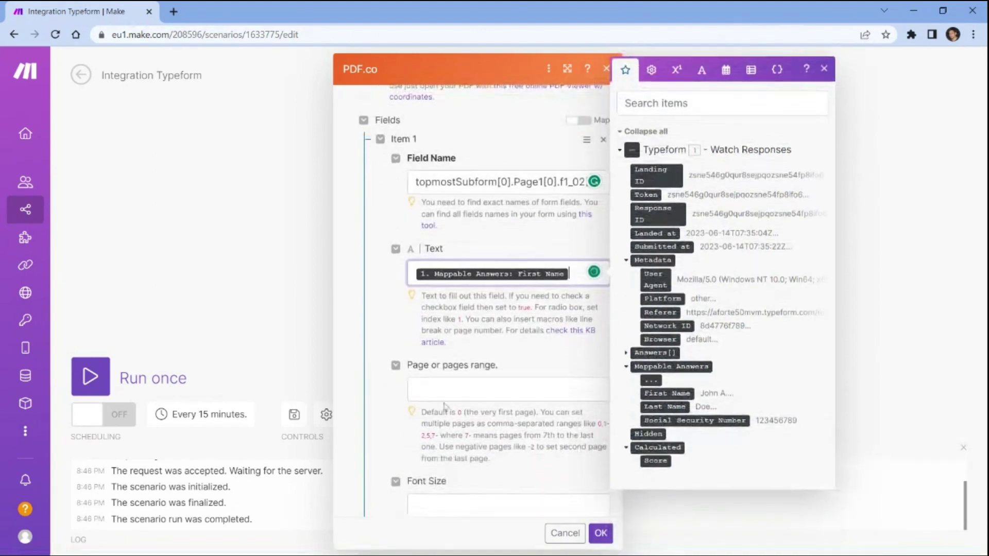
pyautogui.click(494, 389)
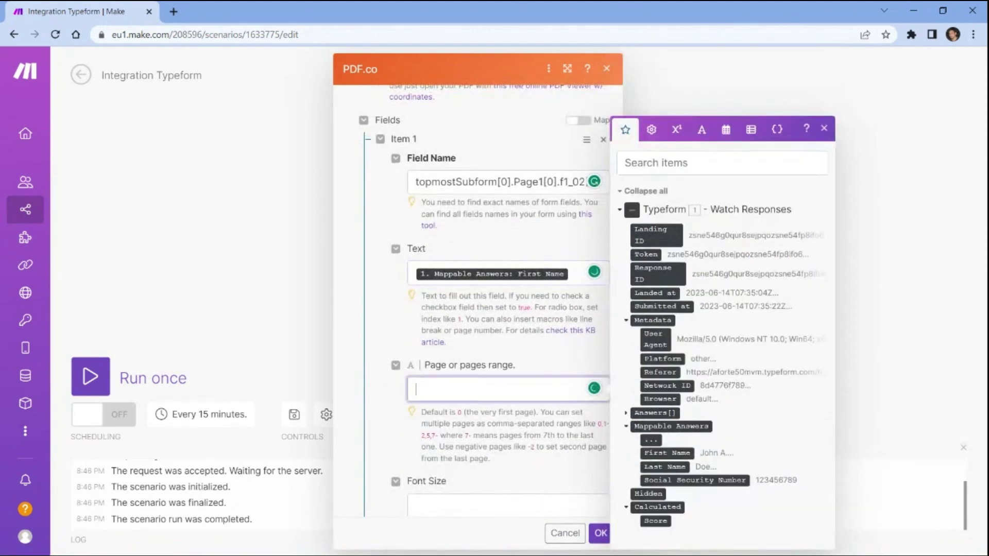
pyautogui.write('1')
pyautogui.click(420, 503)
pyautogui.write('10')
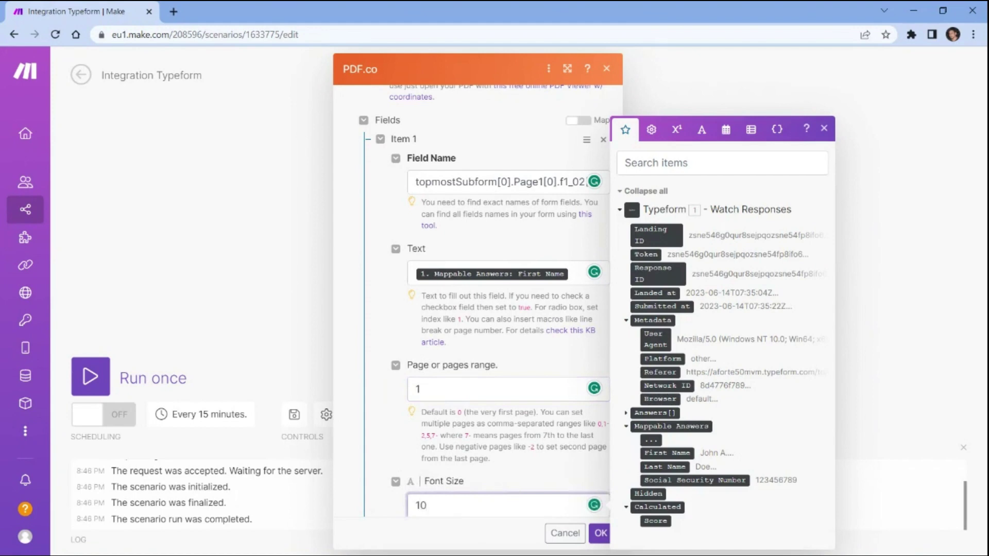
pyautogui.scroll(-7, 471, 309)
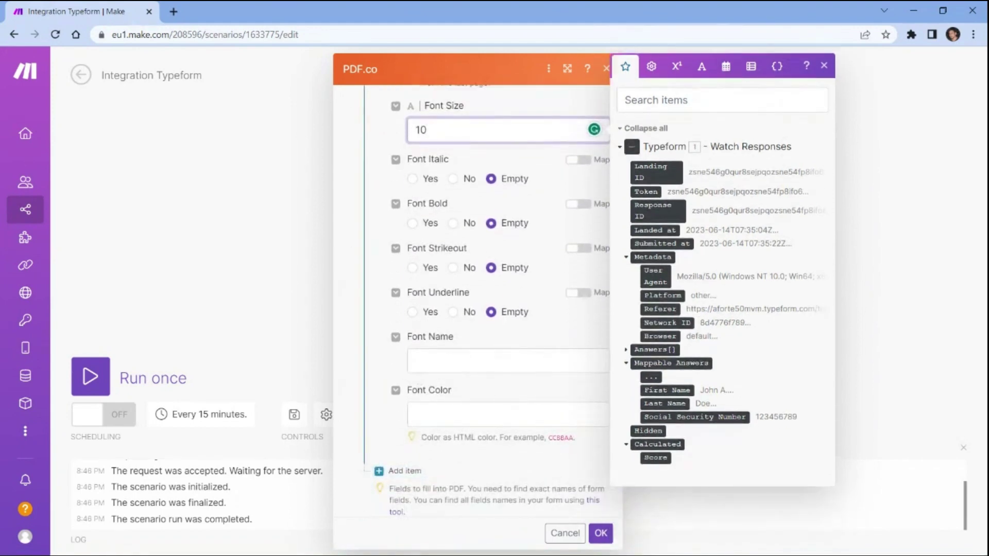
pyautogui.click(507, 361)
pyautogui.write('Ari')
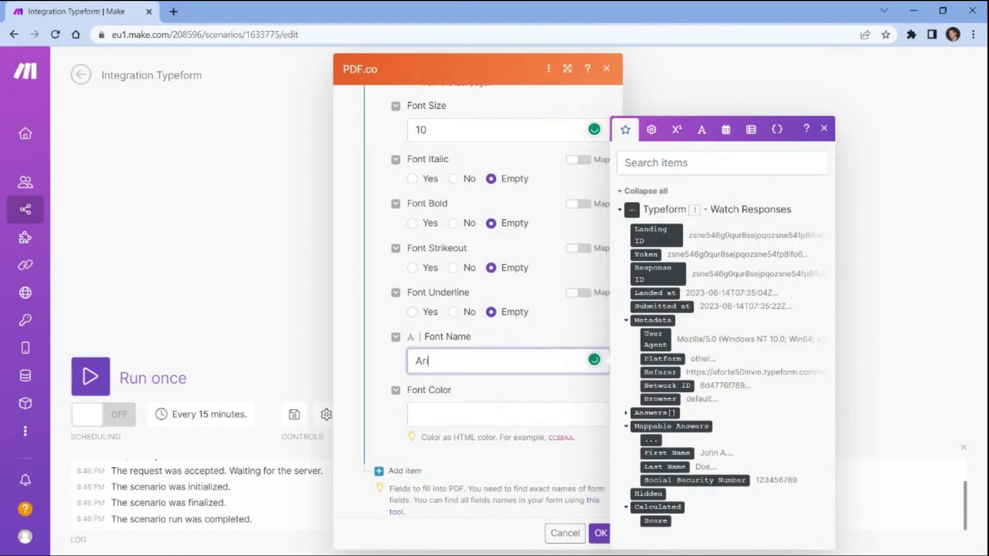
pyautogui.write('al')
pyautogui.press('Tab')
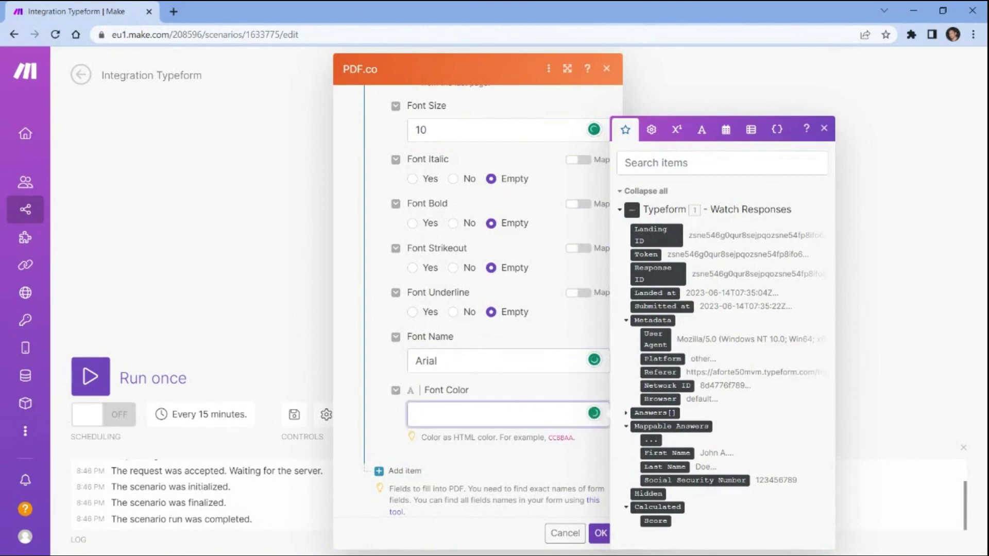
pyautogui.write('Black')
# - Add a second item for Last Name with font size 10, Arial and Black
pyautogui.click(404, 471)
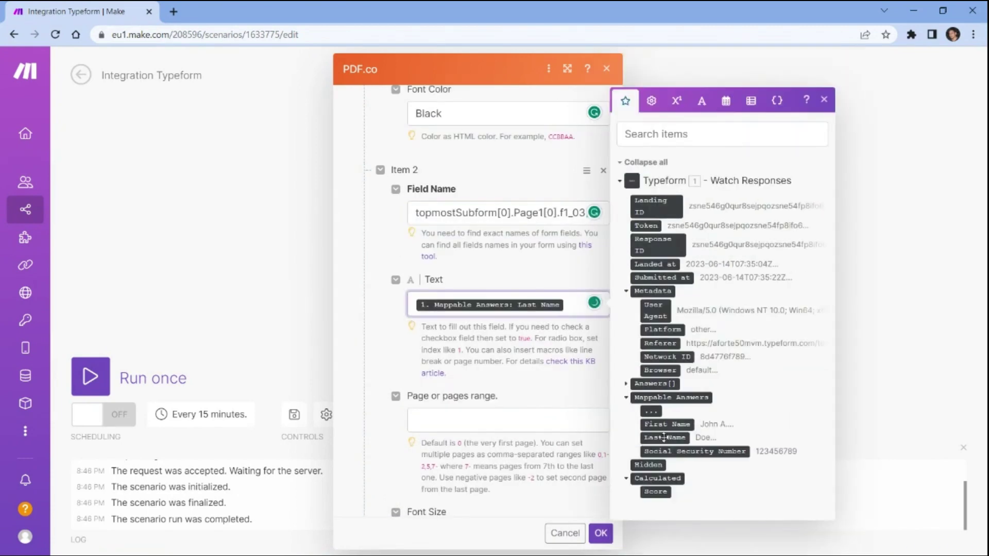
pyautogui.scroll(-5, 471, 309)
pyautogui.click(474, 273)
pyautogui.write('10')
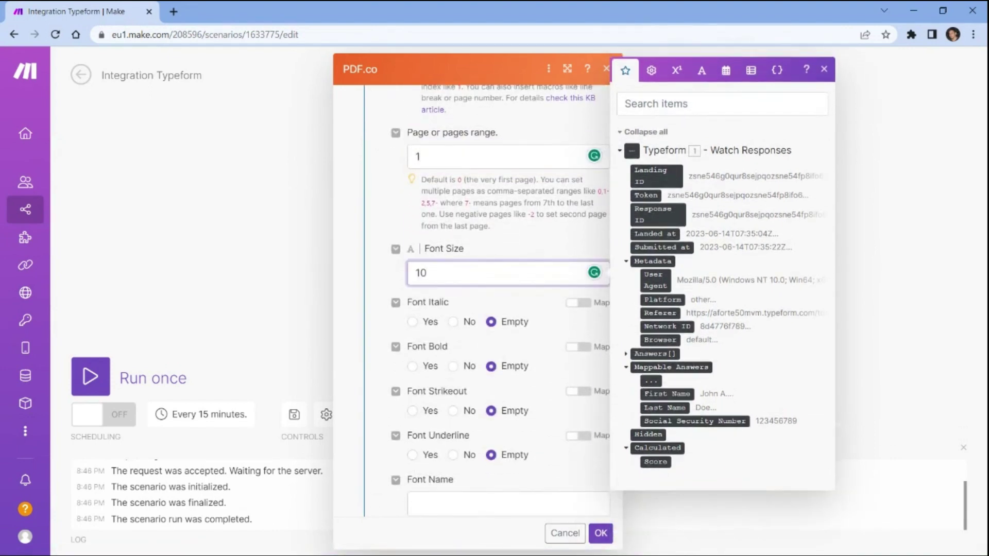
pyautogui.scroll(-5, 471, 309)
pyautogui.click(495, 277)
pyautogui.write('Arial')
pyautogui.click(494, 330)
pyautogui.write('Black')
pyautogui.scroll(-1, 471, 309)
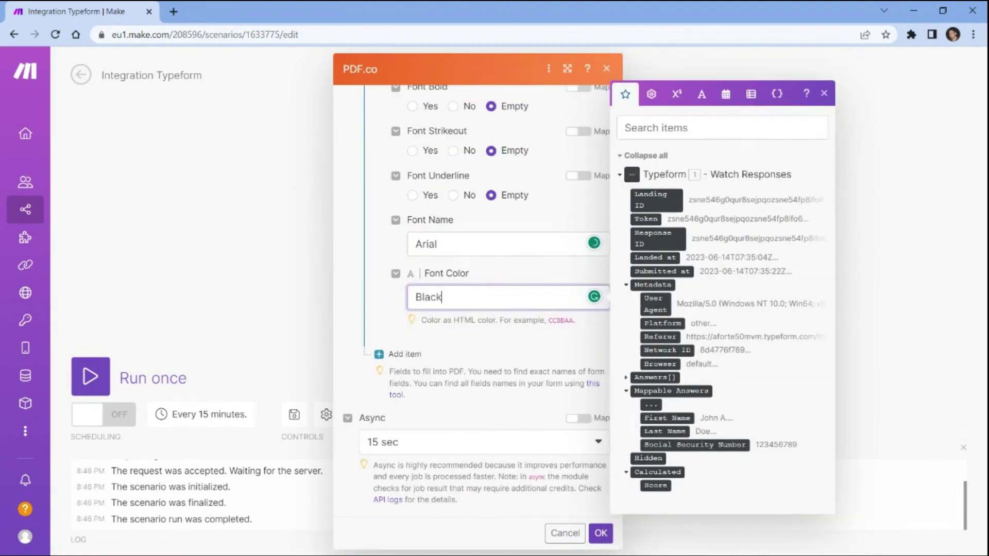
# - Save the PDF.co settings, run the scenario once, and select the FilledForm.pdf output Url
pyautogui.click(598, 532)
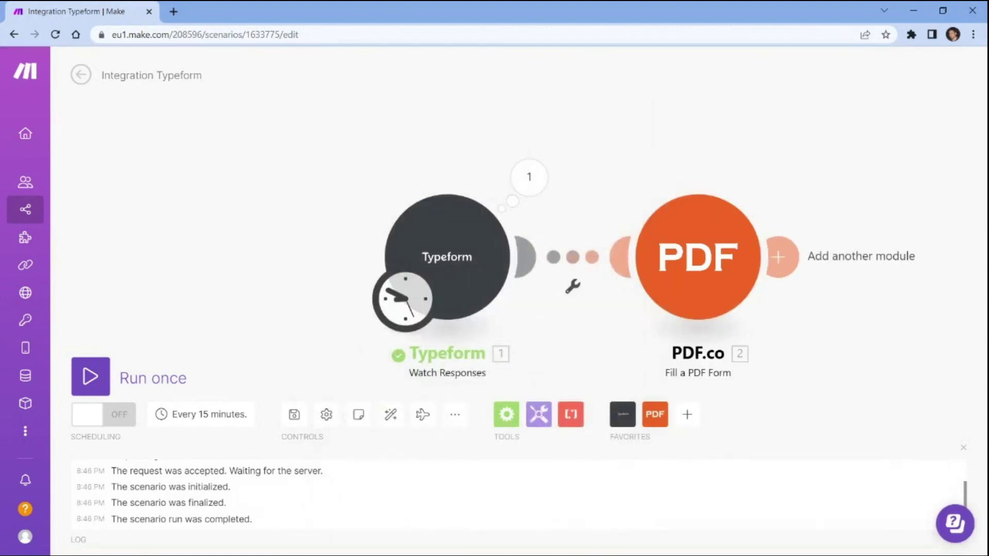
pyautogui.click(91, 376)
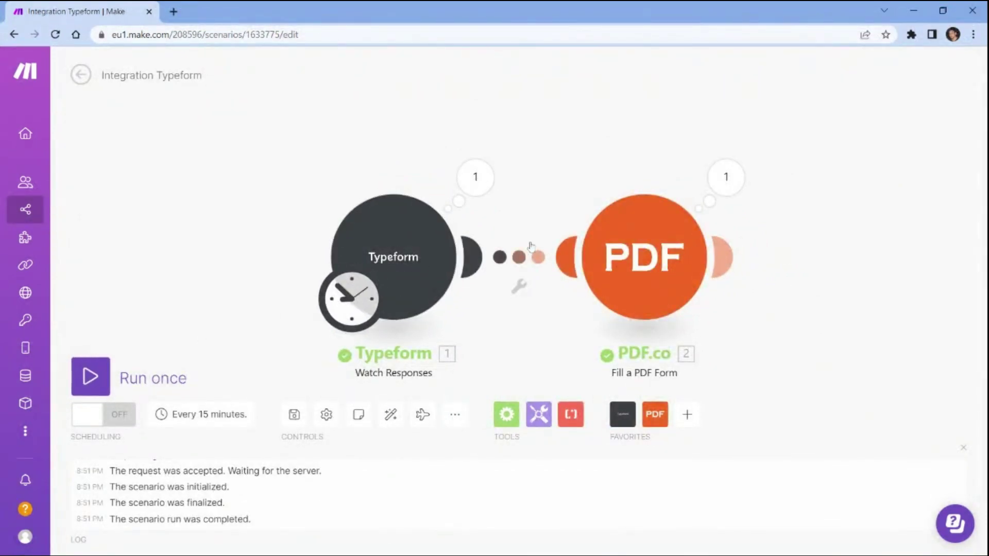
pyautogui.click(727, 175)
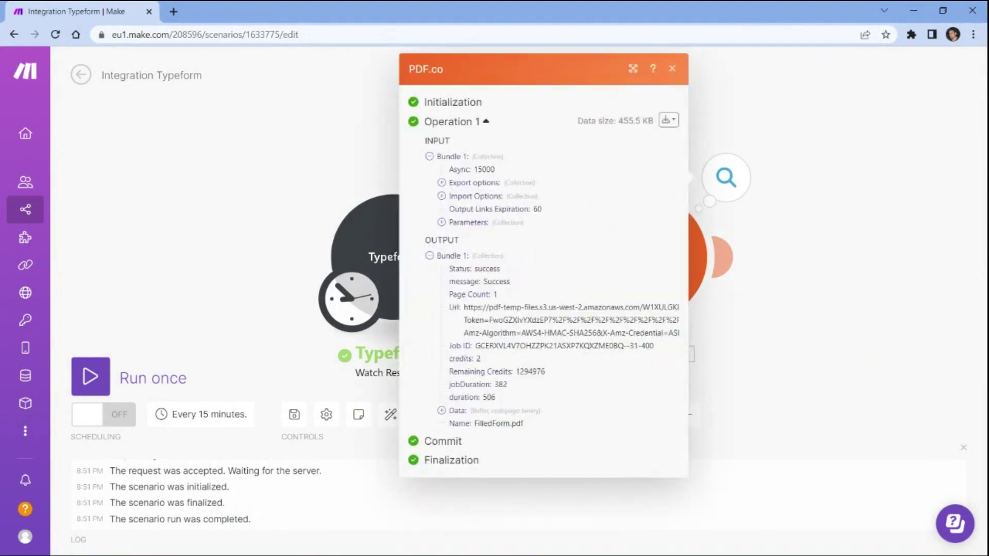
pyautogui.tripleClick(582, 332)
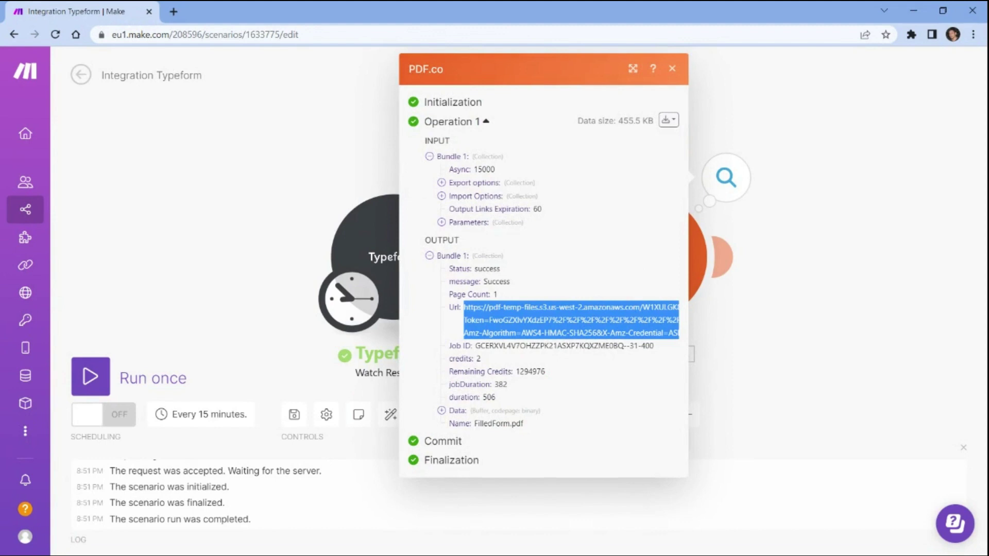
# - Load the copied FilledForm.pdf URL in a new tab and step through the filled name and SSN fields
pyautogui.click(174, 12)
pyautogui.hotkey('ctrl', 'v')
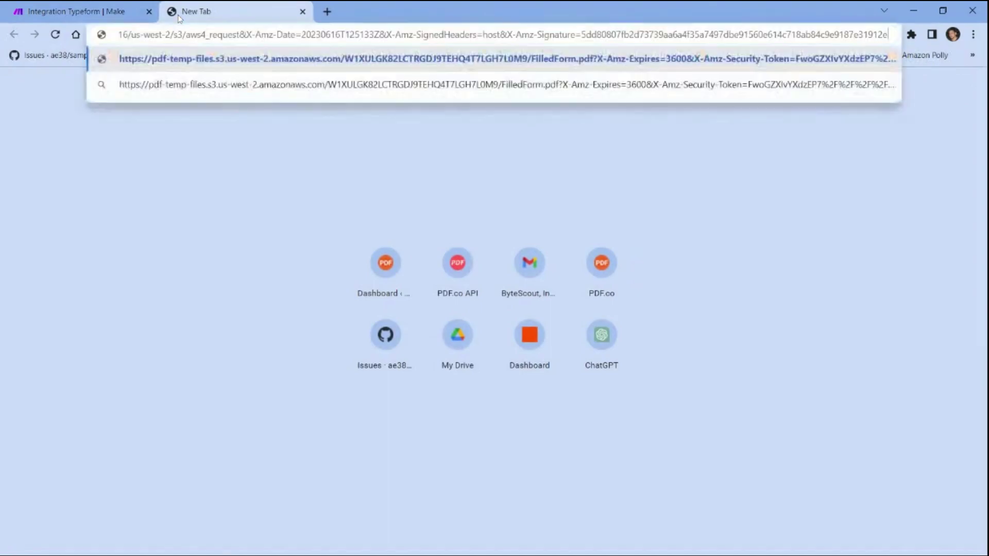
pyautogui.press('Return')
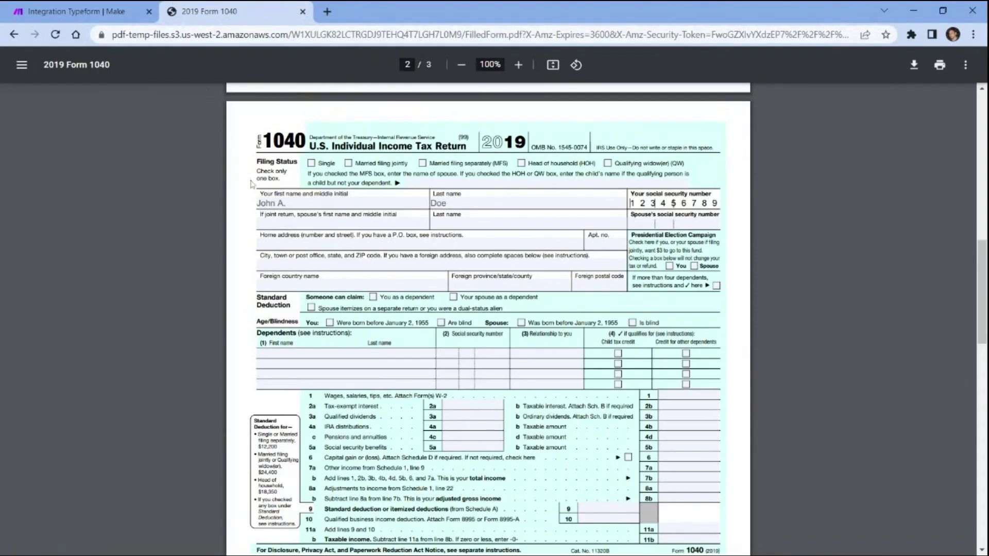
pyautogui.press('Tab')
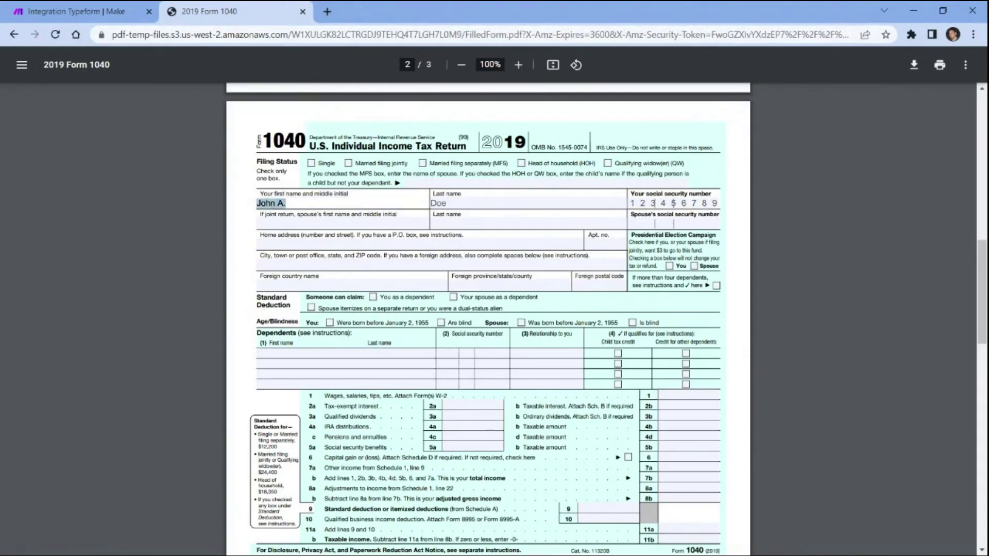
pyautogui.press('Tab')
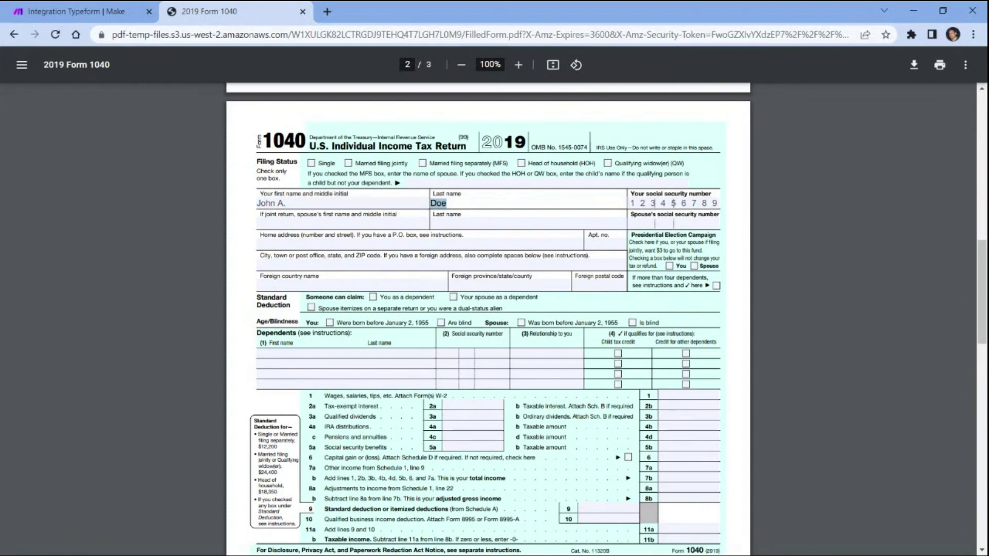
pyautogui.press('Tab')
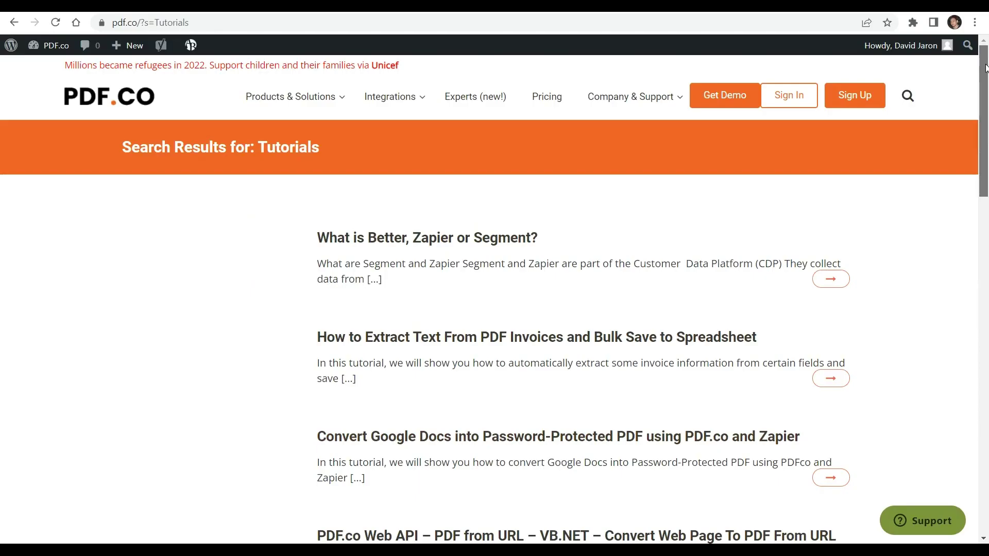
# - Scroll down through the PDF.co Tutorials search results
pyautogui.scroll(-3, 986, 100)
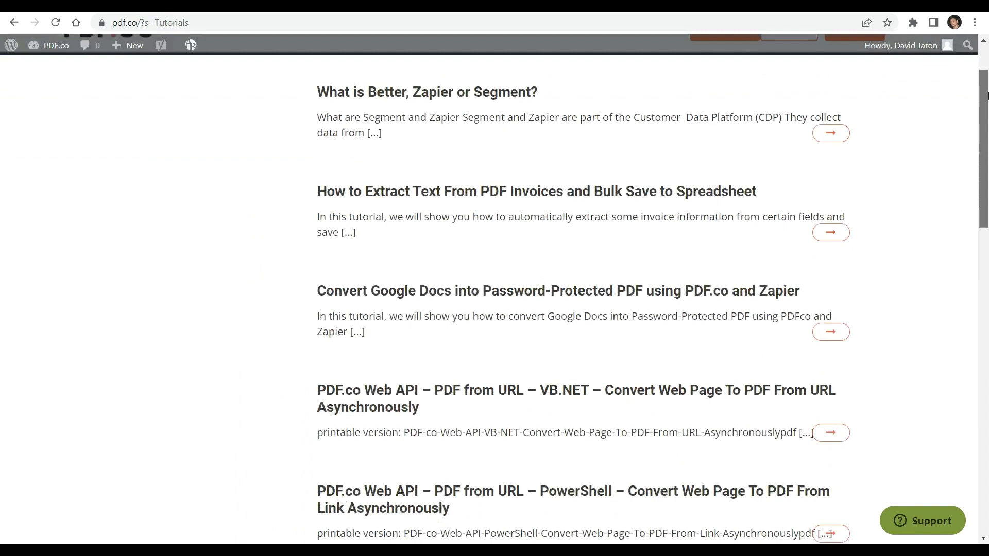
pyautogui.moveTo(986, 100); pyautogui.dragTo(986, 206)
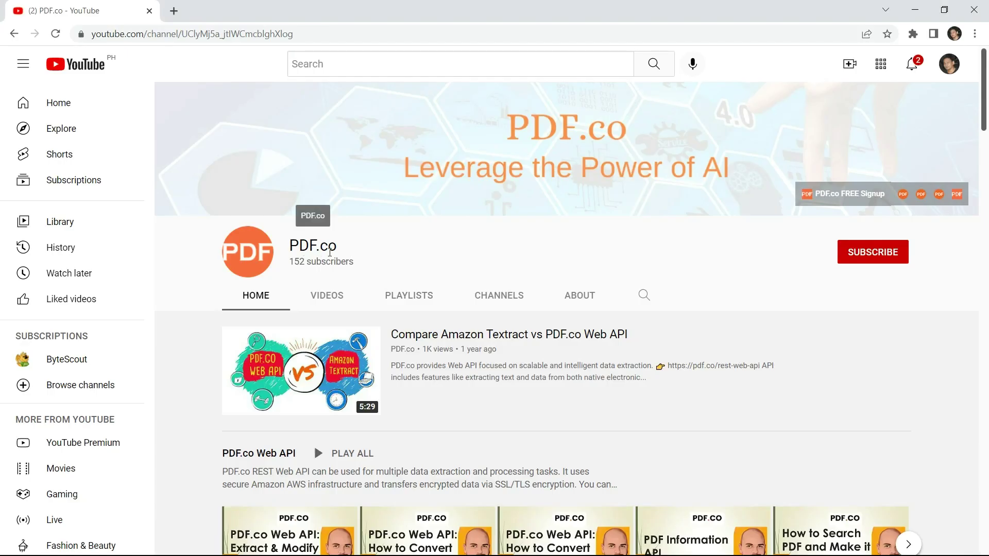
# - Reload the PDF.co channel page, subscribe, and set its notification bell to All
pyautogui.scroll(-10, 985, 201)
pyautogui.moveTo(984, 201); pyautogui.dragTo(986, 283)
pyautogui.press('F5')
pyautogui.click(883, 255)
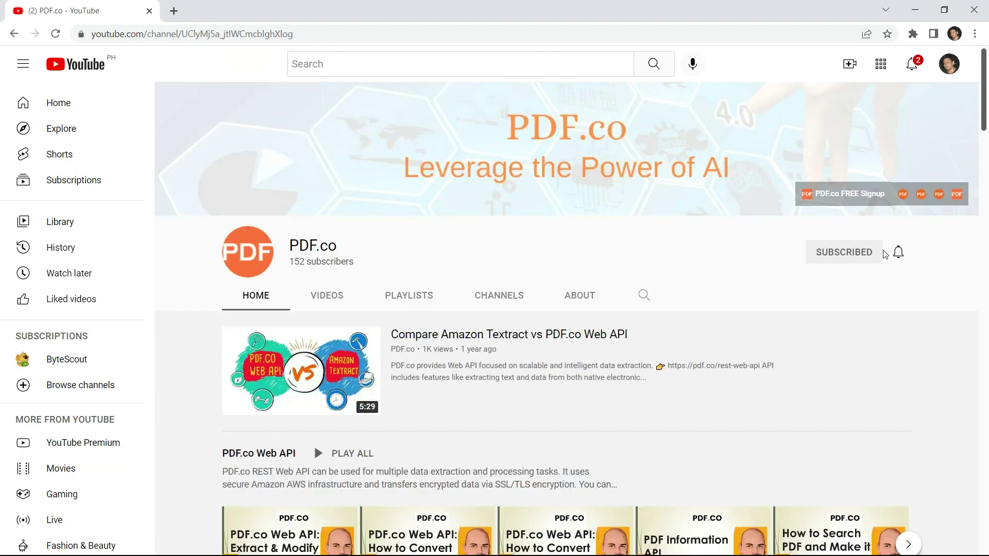
pyautogui.click(897, 253)
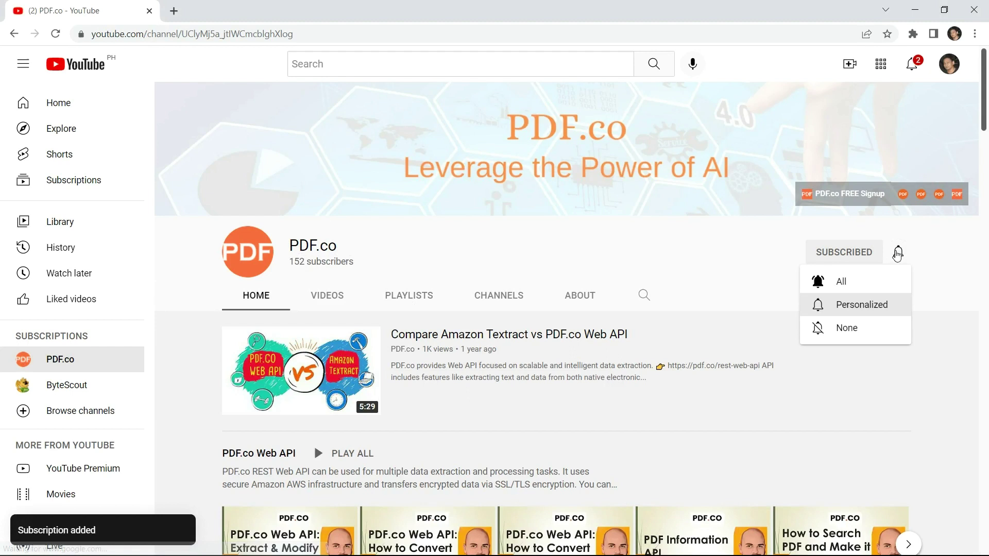
pyautogui.click(848, 283)
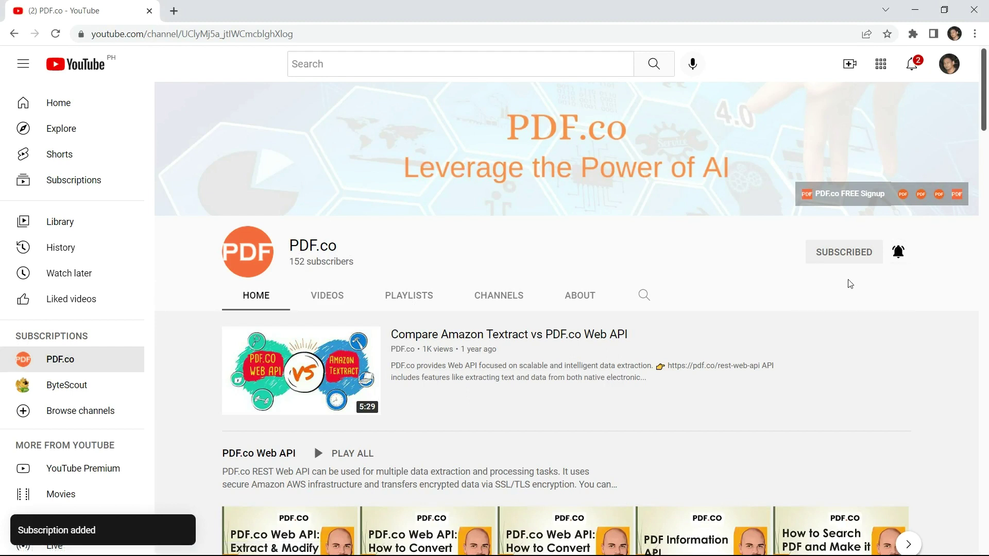